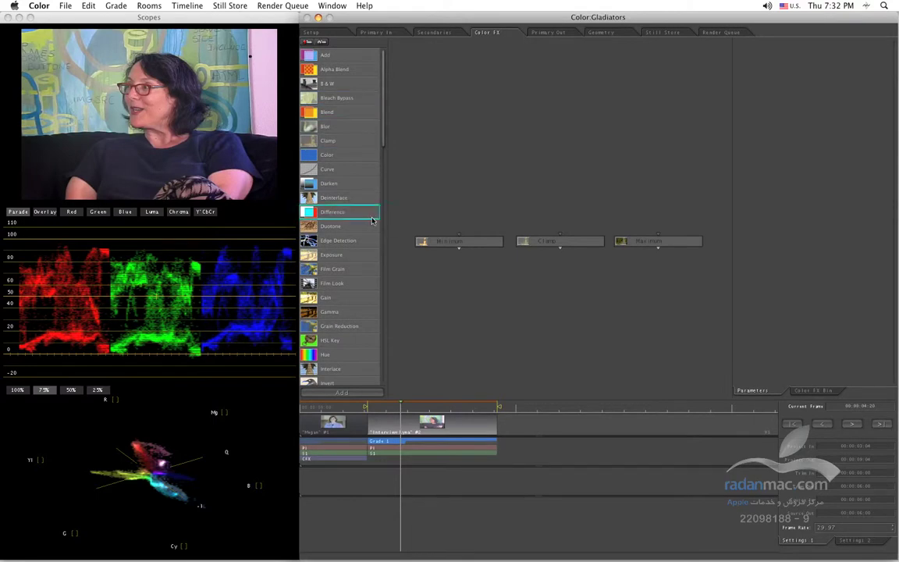
# - Add an HSL Key node that keys the woman's facial skin tone, with its luminance range widened toward the darker tones
pyautogui.doubleClick(315, 341)
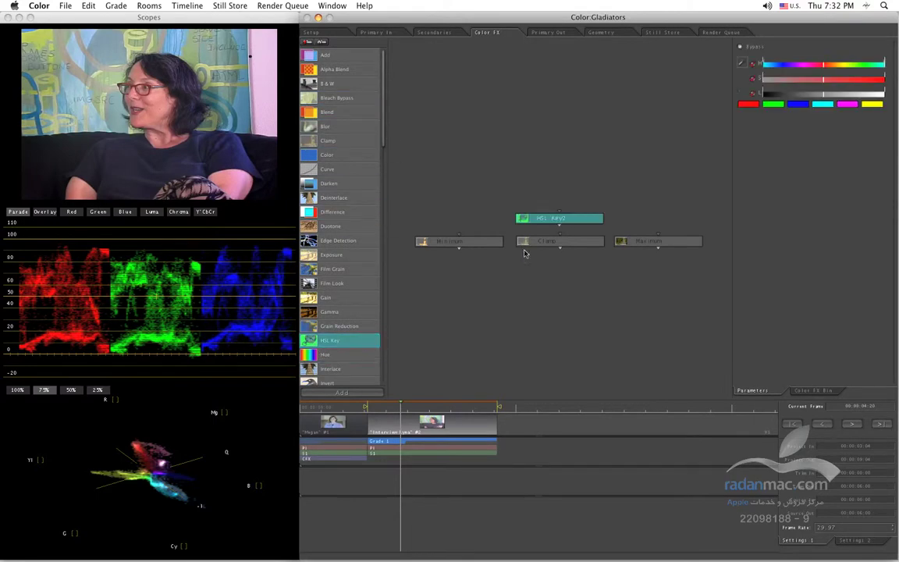
pyautogui.moveTo(551, 161)
pyautogui.mouseDown()
pyautogui.moveTo(584, 173)
pyautogui.moveTo(569, 186)
pyautogui.mouseUp()
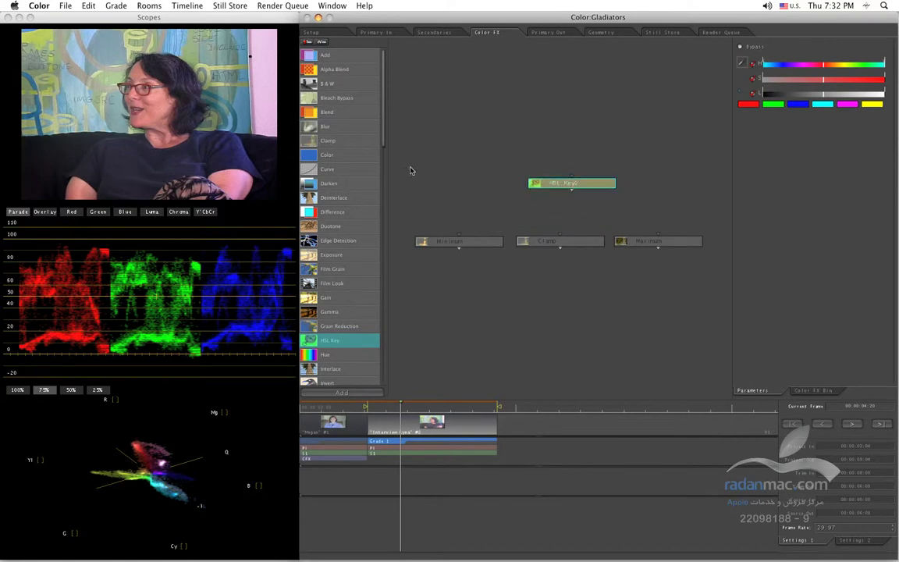
pyautogui.click(743, 62)
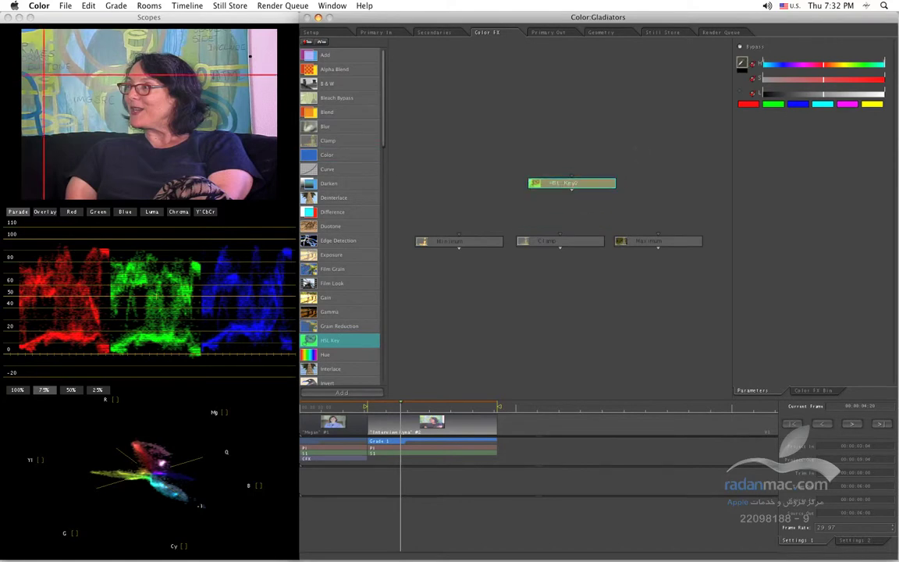
pyautogui.moveTo(154, 98)
pyautogui.mouseDown()
pyautogui.moveTo(138, 88)
pyautogui.moveTo(149, 116)
pyautogui.moveTo(114, 92)
pyautogui.mouseUp()
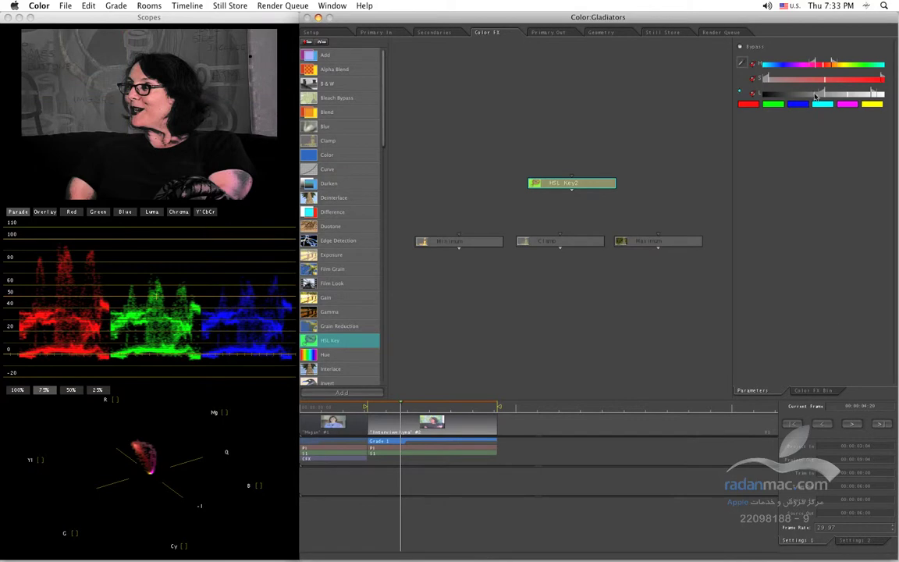
pyautogui.moveTo(825, 98); pyautogui.dragTo(809, 100)
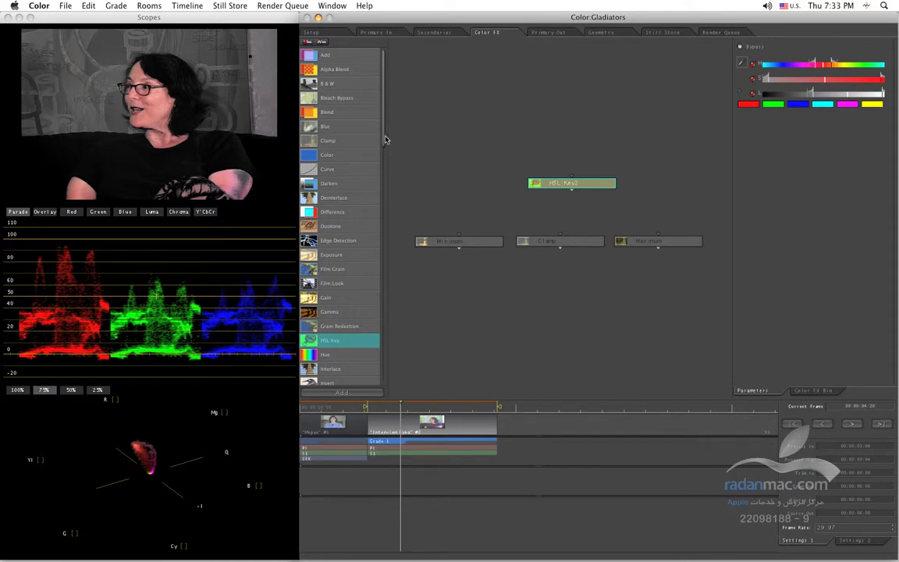
# - Place the Maximum node just below the HSL Key node and connect the key's output to it
pyautogui.moveTo(547, 182); pyautogui.dragTo(564, 159)
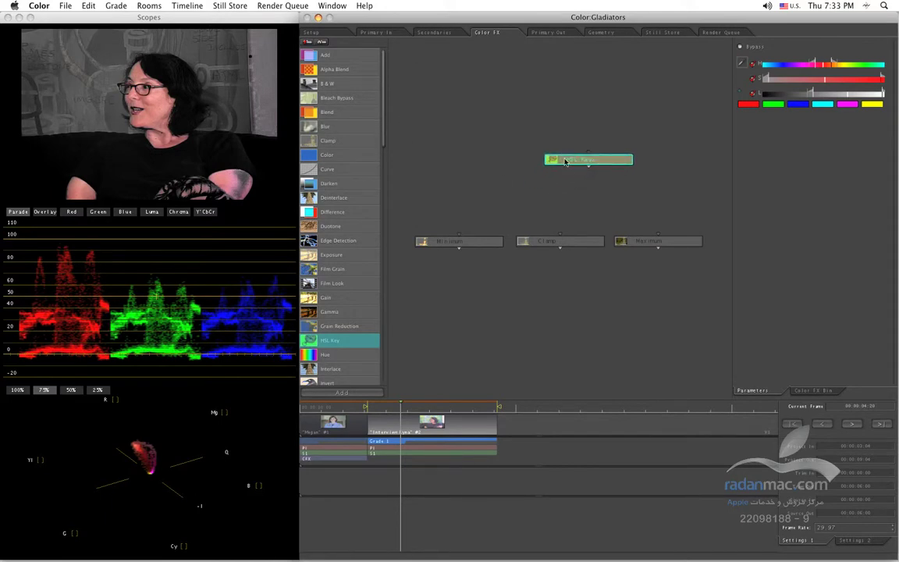
pyautogui.moveTo(635, 241); pyautogui.dragTo(600, 210)
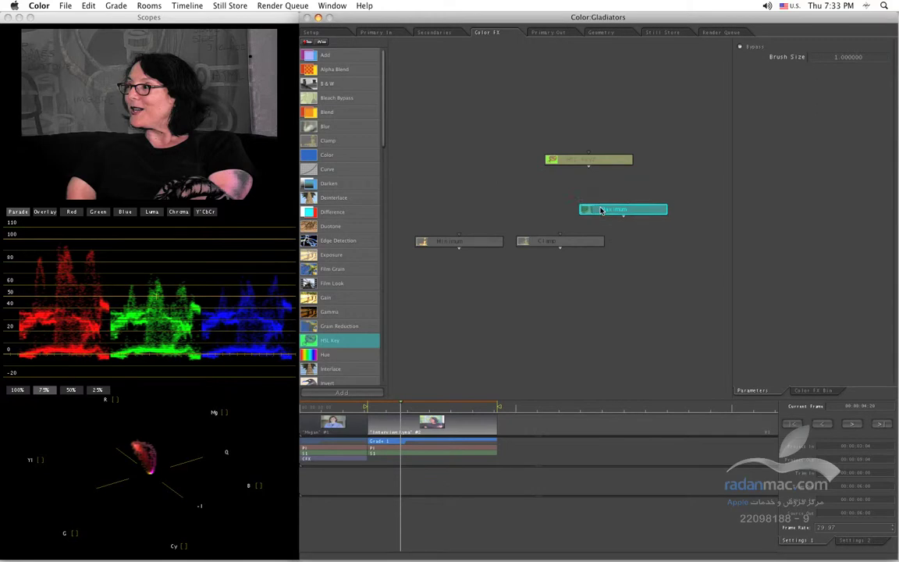
pyautogui.moveTo(589, 167); pyautogui.dragTo(626, 210)
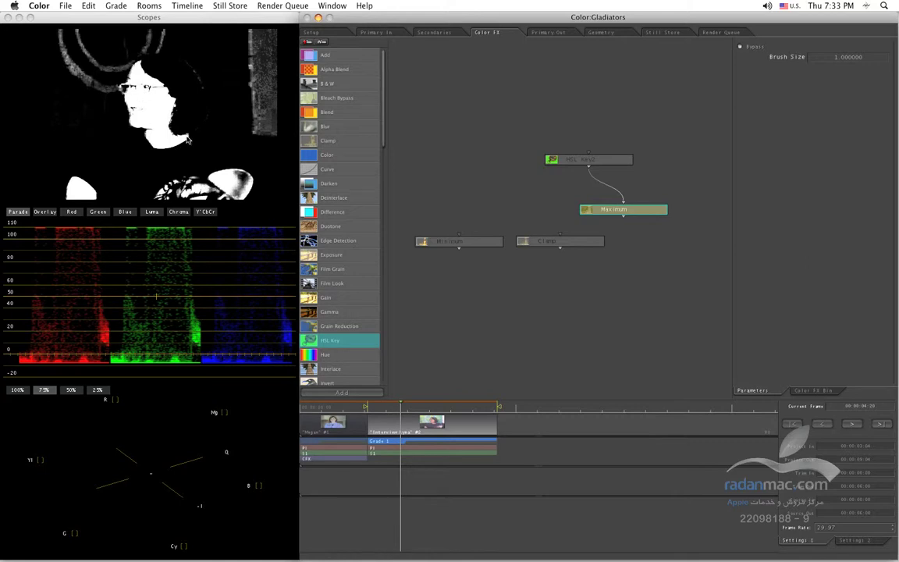
# - Connect the HSL Key node's output to the Minimum node and move Minimum up level with the Maximum node
pyautogui.moveTo(459, 236); pyautogui.dragTo(589, 169)
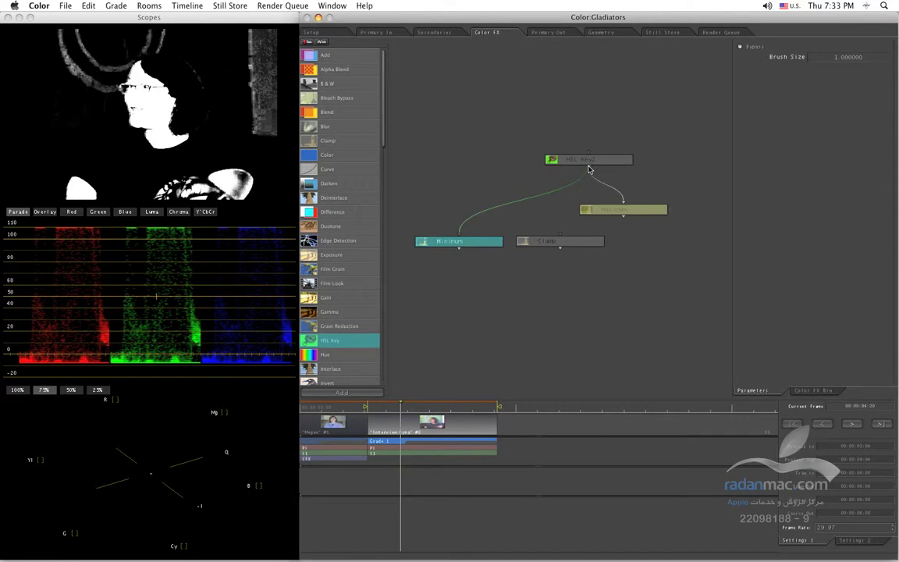
pyautogui.click(478, 244)
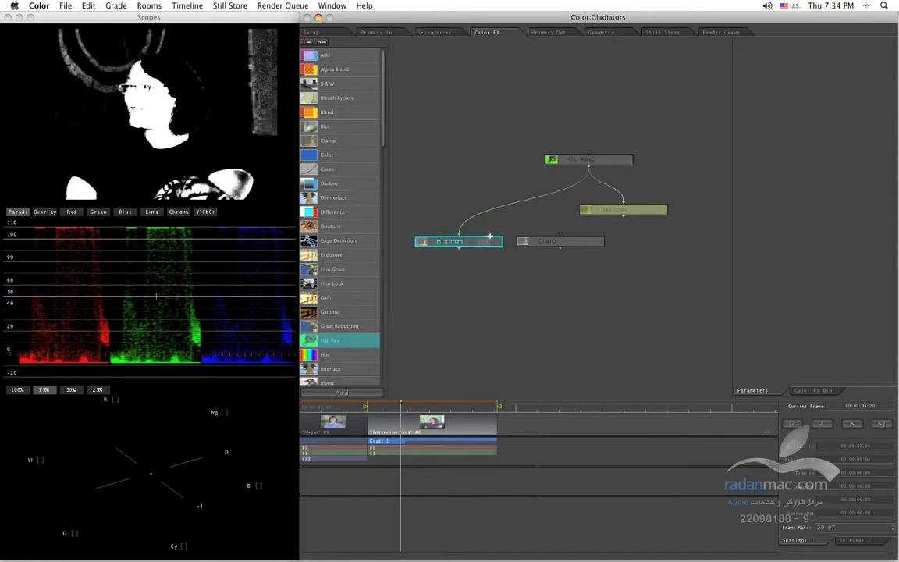
pyautogui.moveTo(479, 246); pyautogui.dragTo(510, 210)
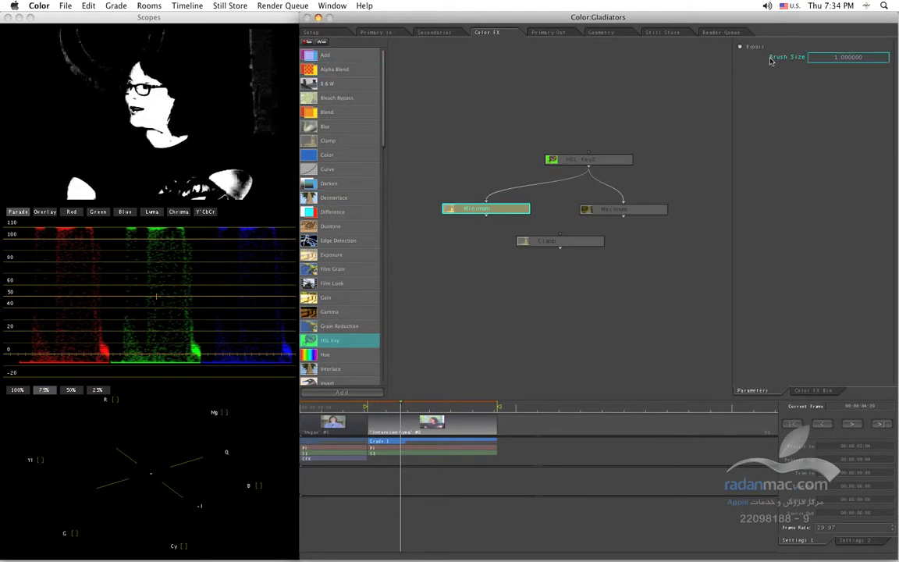
# - Set the Minimum node's Brush Size to 2
pyautogui.click(818, 60)
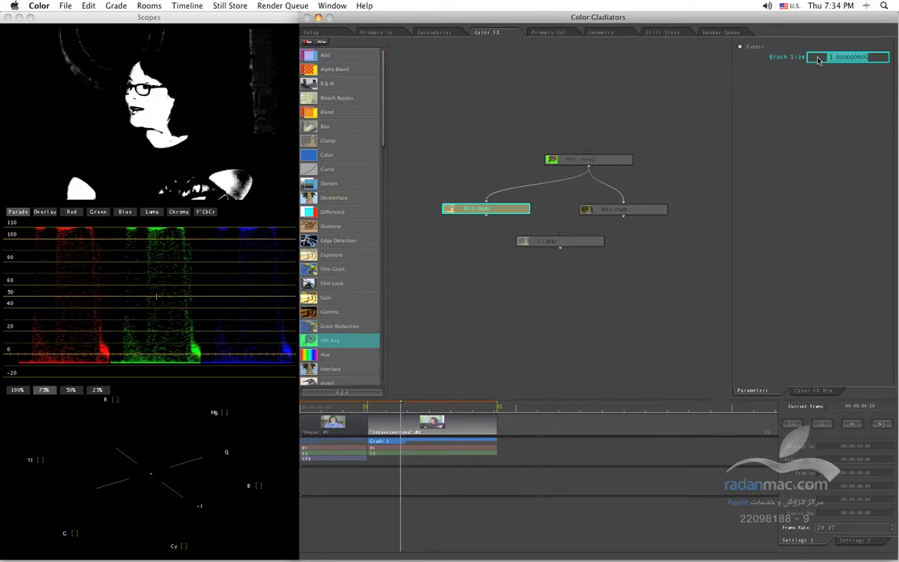
pyautogui.write('2')
pyautogui.press('Return')
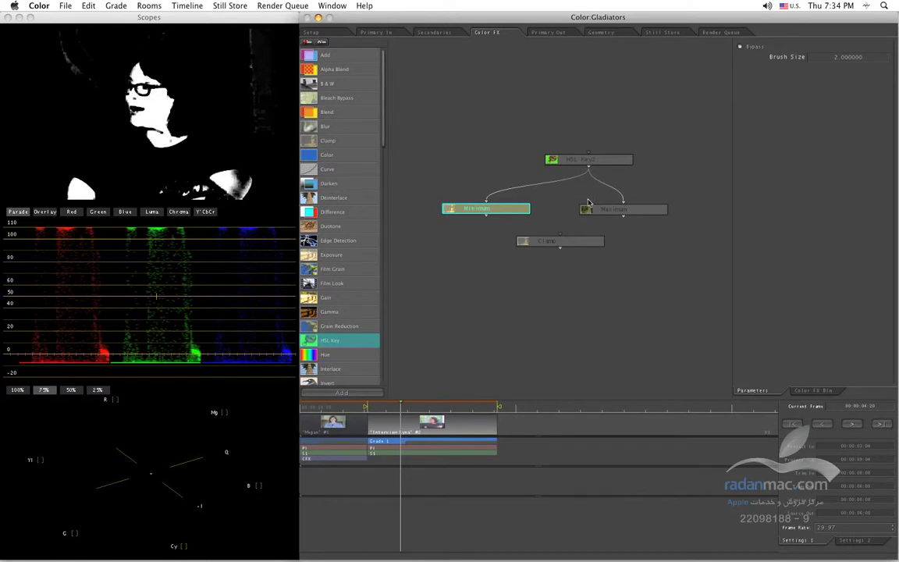
# - Set the Maximum node's Brush Size to 2 and move the node farther away from the Minimum node
pyautogui.moveTo(646, 218); pyautogui.dragTo(662, 221)
pyautogui.click(656, 198)
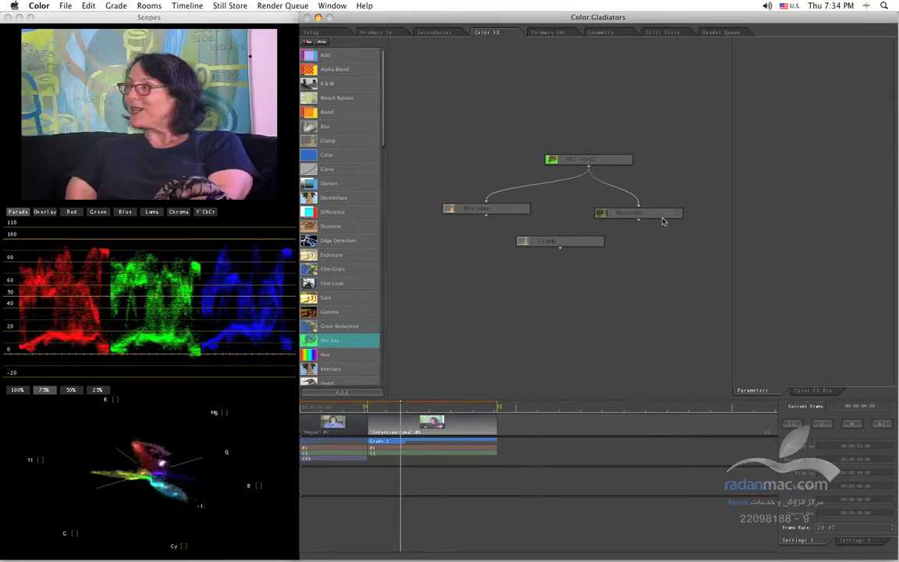
pyautogui.click(616, 212)
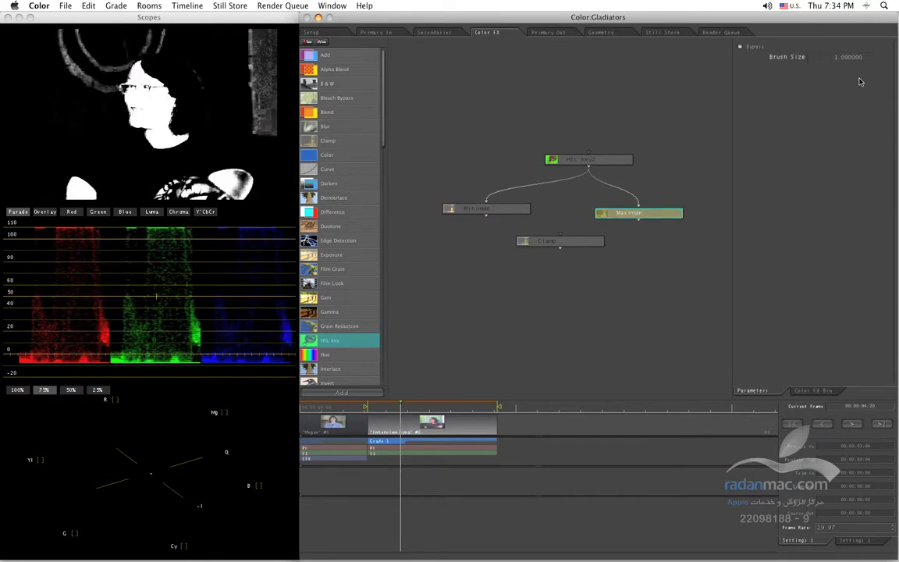
pyautogui.click(841, 62)
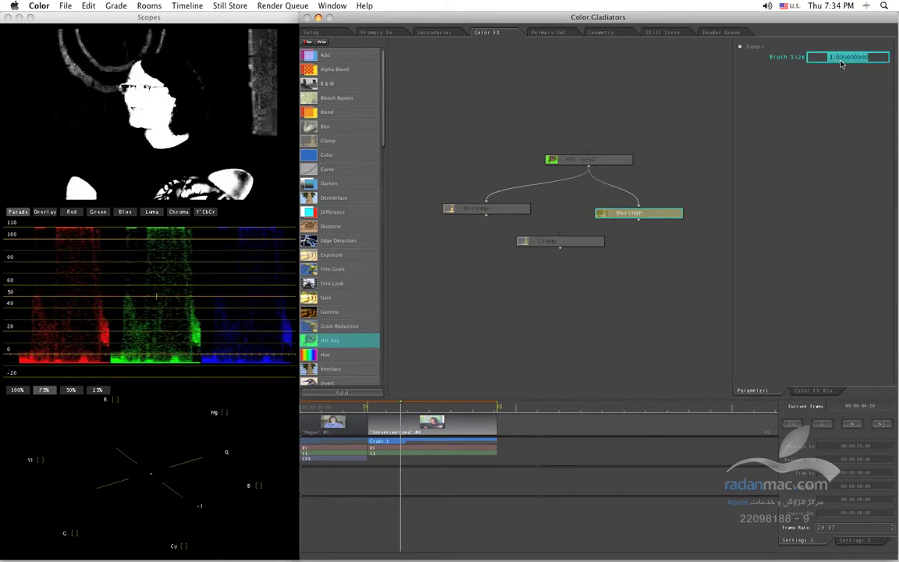
pyautogui.write('2')
pyautogui.press('Return')
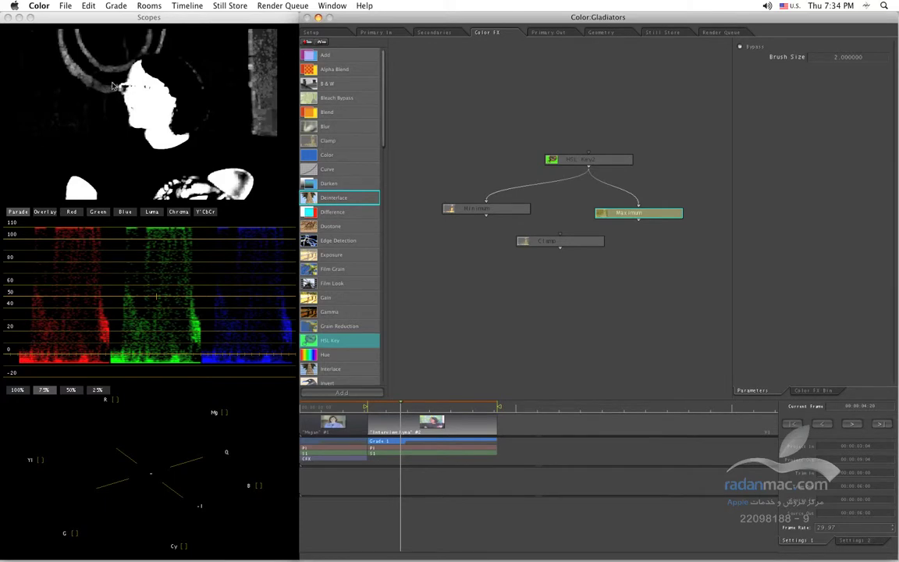
pyautogui.moveTo(638, 215); pyautogui.dragTo(660, 218)
# - Try a Brush Size of 5 on the Minimum node and settle on 4
pyautogui.click(473, 207)
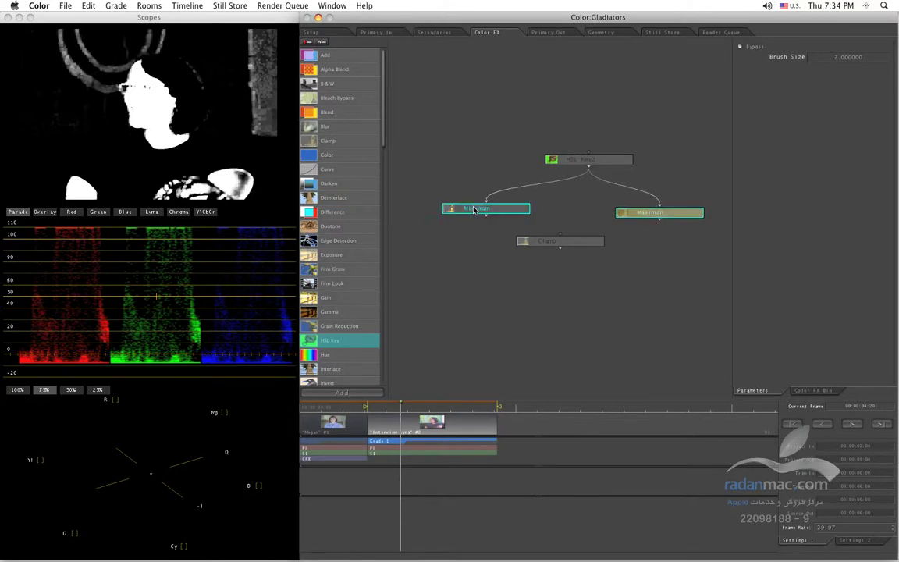
pyautogui.click(448, 210)
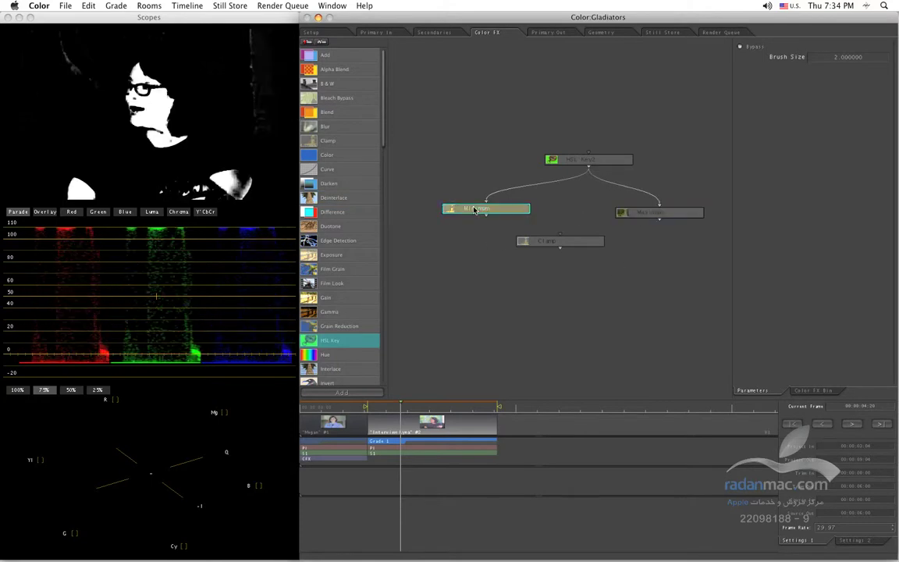
pyautogui.doubleClick(838, 59)
pyautogui.write('5')
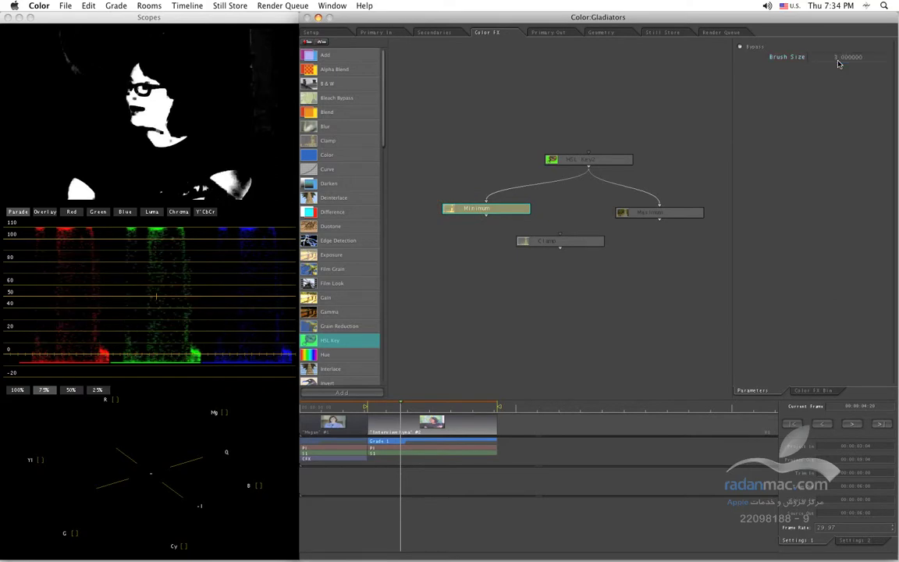
pyautogui.press('Return')
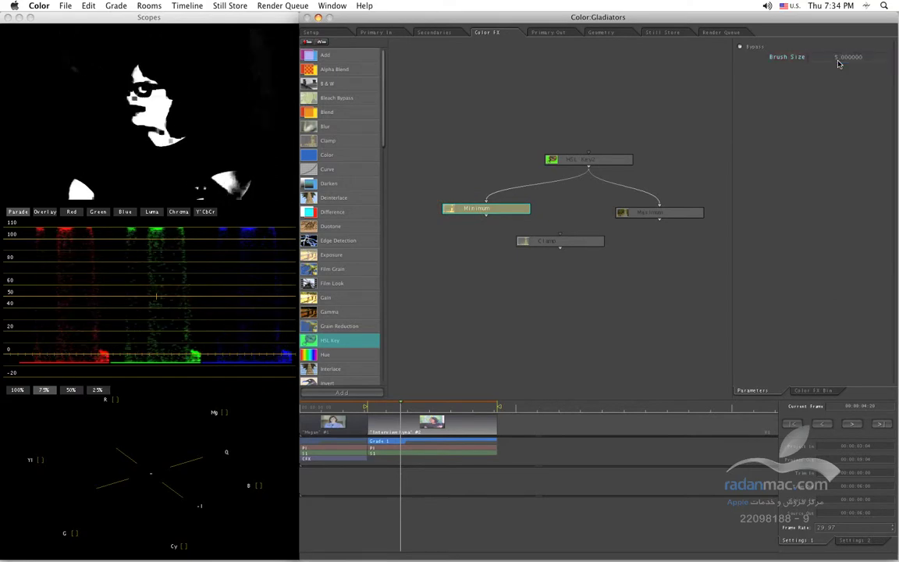
pyautogui.doubleClick(839, 64)
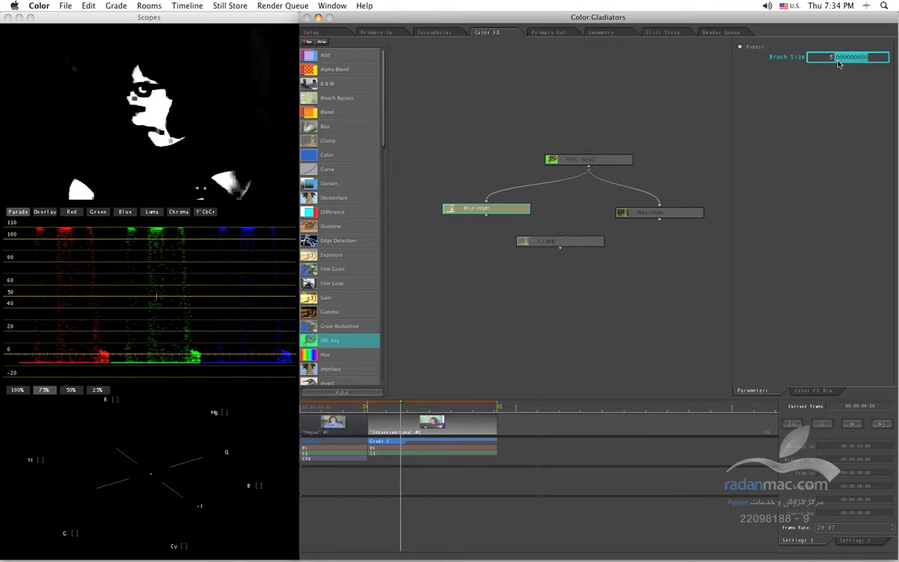
pyautogui.write('4')
pyautogui.press('Return')
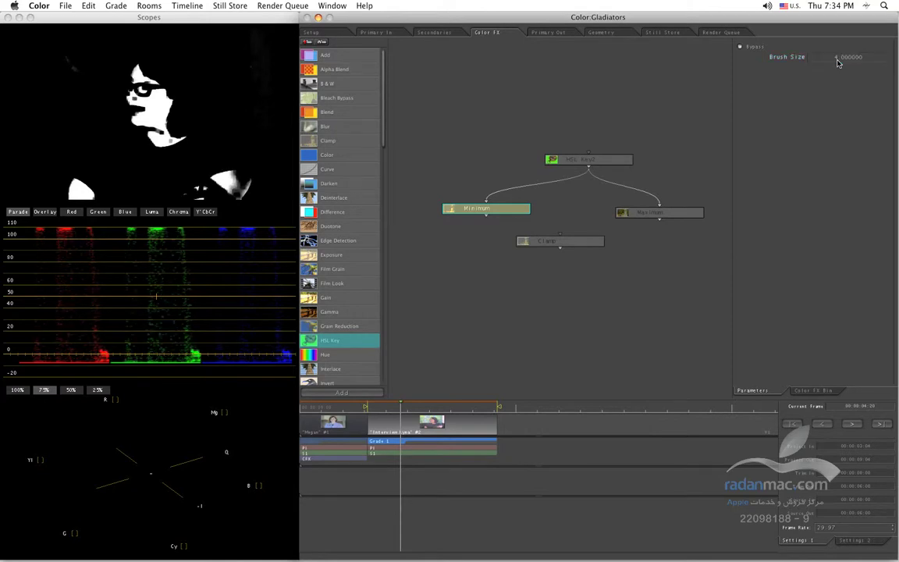
# - Connect the HSL Key node's output to the Clamp node, move Clamp slightly lower and show its output in the preview
pyautogui.moveTo(562, 236); pyautogui.dragTo(586, 175)
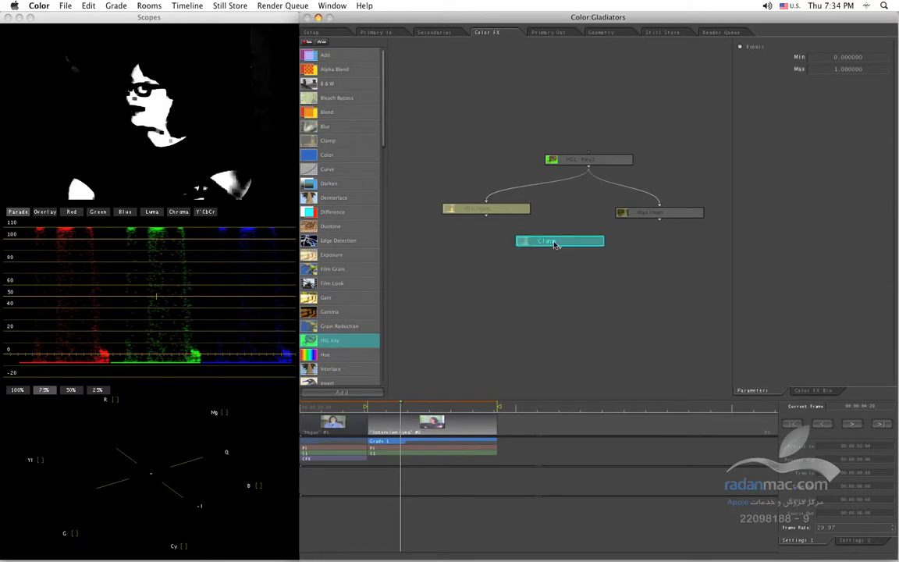
pyautogui.moveTo(560, 235); pyautogui.dragTo(589, 169)
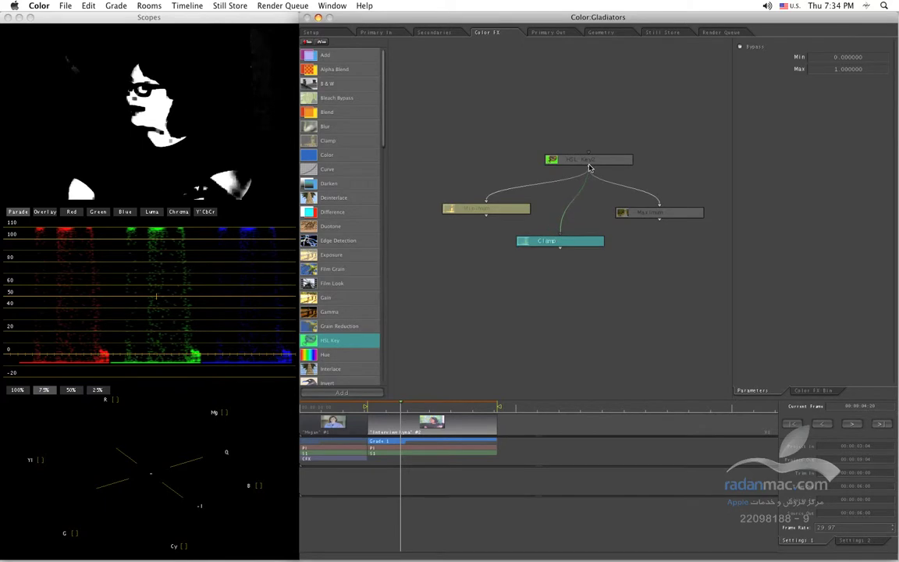
pyautogui.click(571, 244)
pyautogui.moveTo(570, 244); pyautogui.dragTo(568, 249)
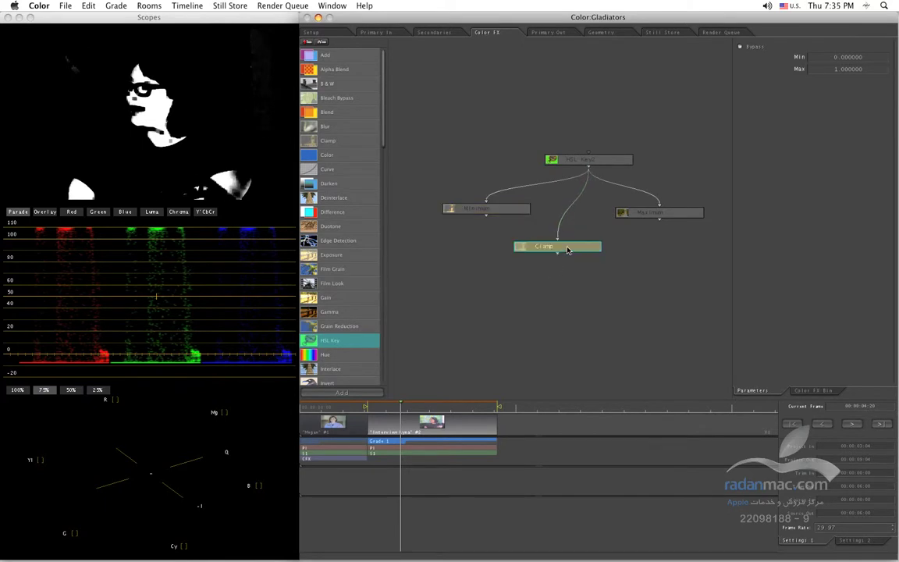
pyautogui.doubleClick(567, 249)
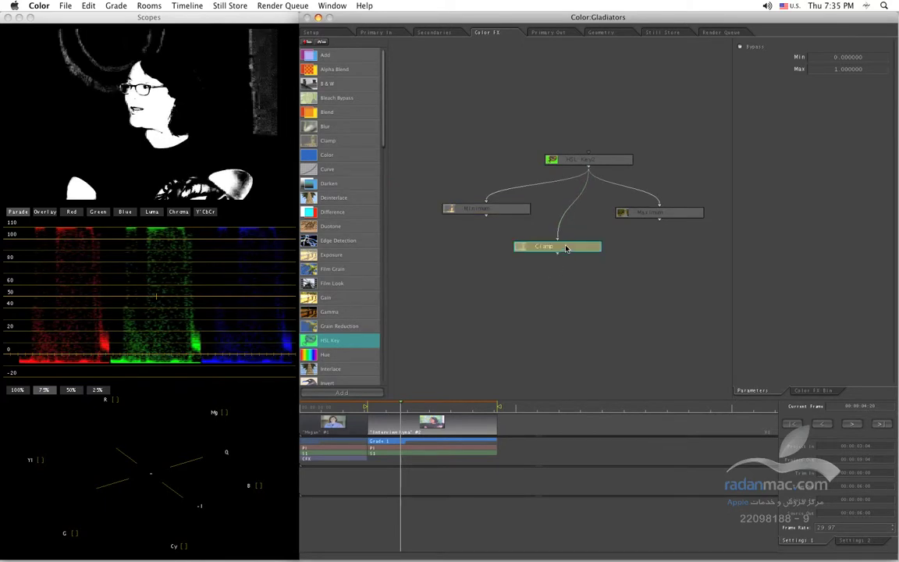
# - Set the Clamp node's Min to 0.5
pyautogui.click(817, 62)
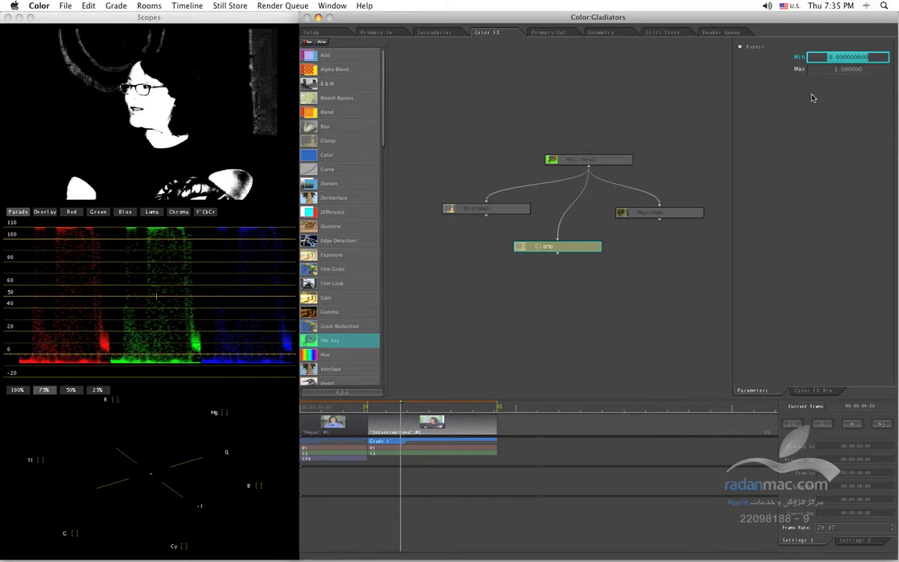
pyautogui.press('BackSpace')
pyautogui.write('.5')
pyautogui.press('Return')
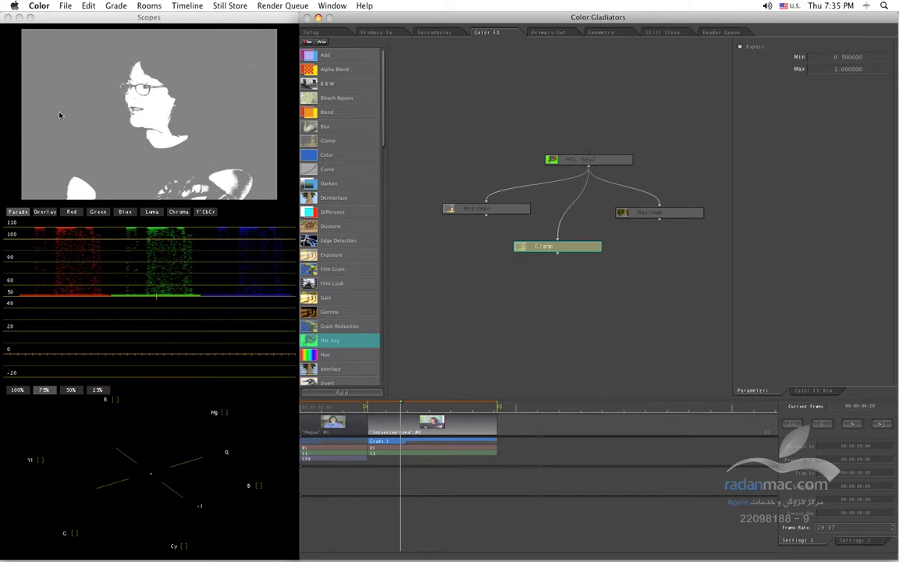
# - Try a Max of 0.8 on the Clamp node and set it back to 1
pyautogui.click(868, 70)
pyautogui.press('BackSpace')
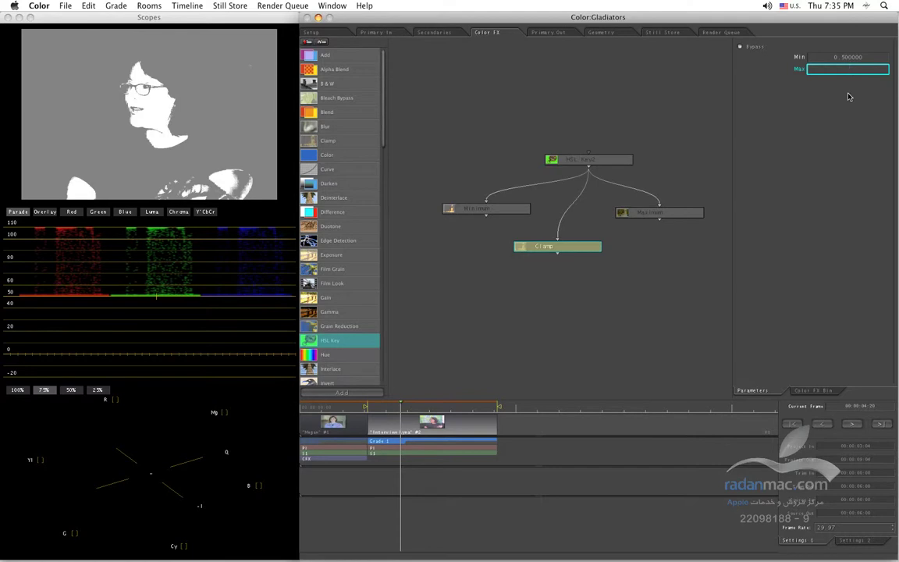
pyautogui.write('.8')
pyautogui.press('Return')
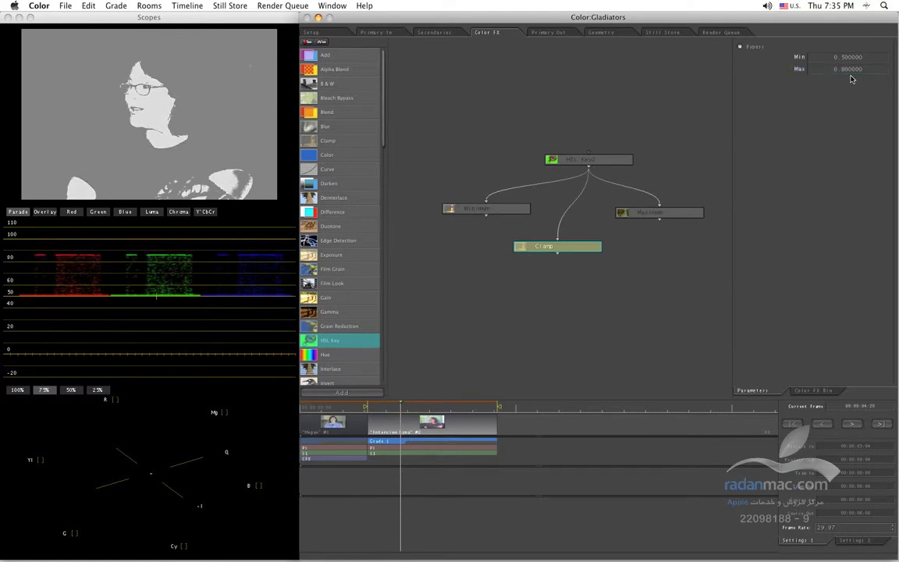
pyautogui.click(851, 76)
pyautogui.write('1')
pyautogui.press('Return')
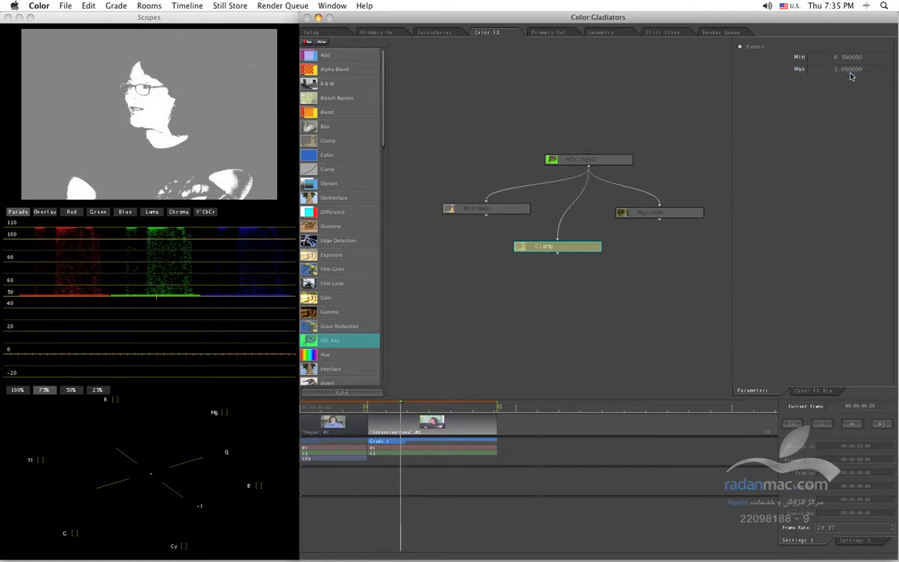
# - Set the Clamp node's Min to 0.6
pyautogui.click(836, 58)
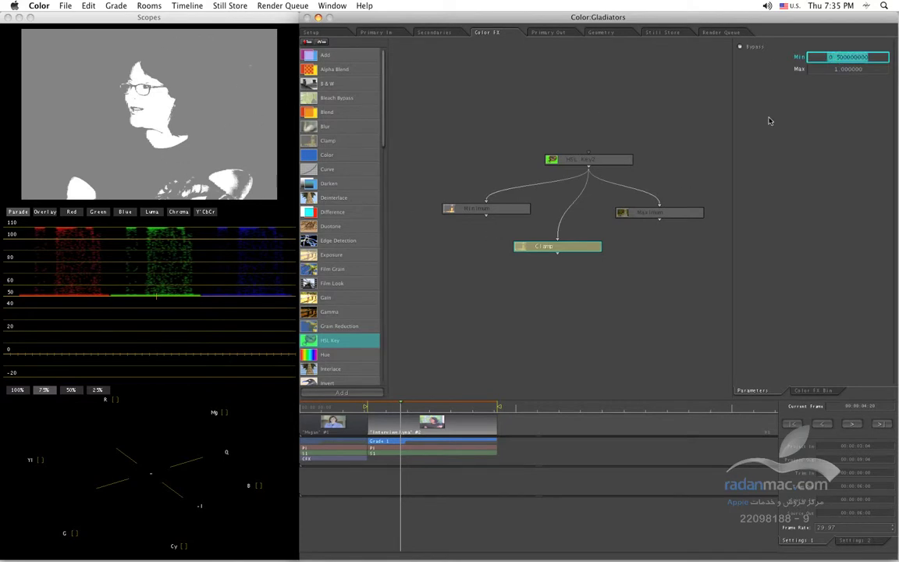
pyautogui.press('BackSpace')
pyautogui.write('.6')
pyautogui.press('Return')
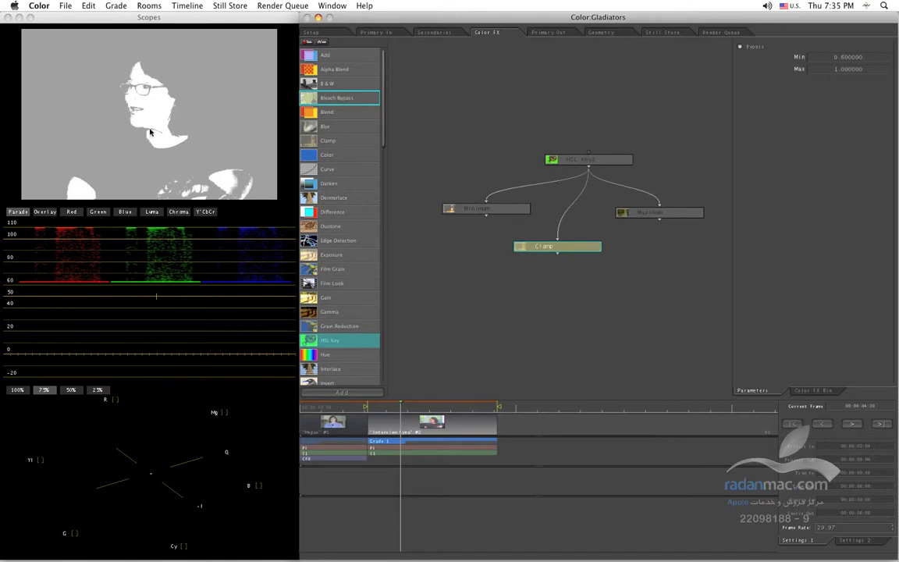
# - Try a Min of 0.7 on the Clamp node and set it back to 0.6
pyautogui.click(845, 59)
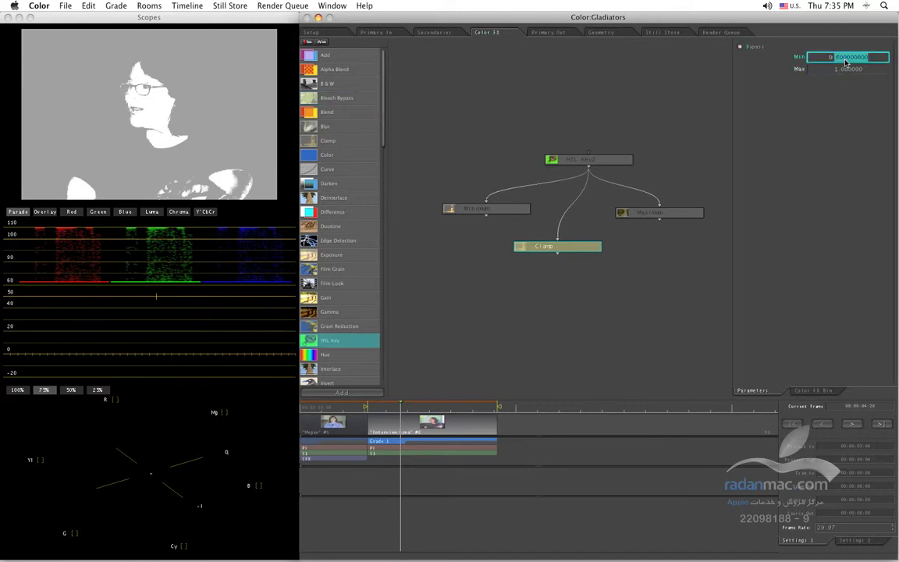
pyautogui.press('BackSpace')
pyautogui.write('0')
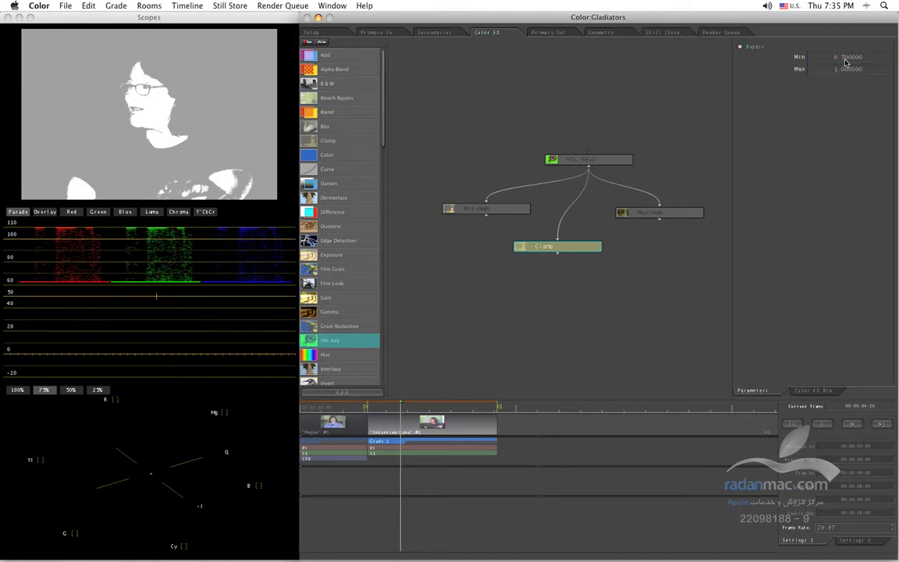
pyautogui.write('.7')
pyautogui.press('Return')
pyautogui.click(845, 62)
pyautogui.write('.6')
pyautogui.press('Return')
# - Move Clamp up closer to the HSL Key node and delete the Maximum and Minimum nodes
pyautogui.click(452, 208)
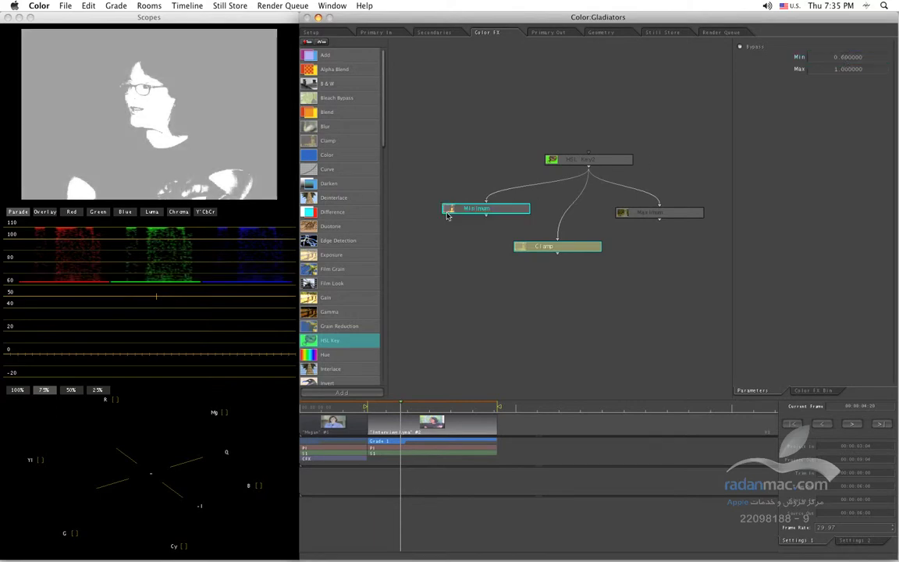
pyautogui.moveTo(453, 208); pyautogui.dragTo(453, 191)
pyautogui.click(572, 248)
pyautogui.moveTo(572, 248); pyautogui.dragTo(583, 216)
pyautogui.moveTo(635, 214); pyautogui.dragTo(655, 199)
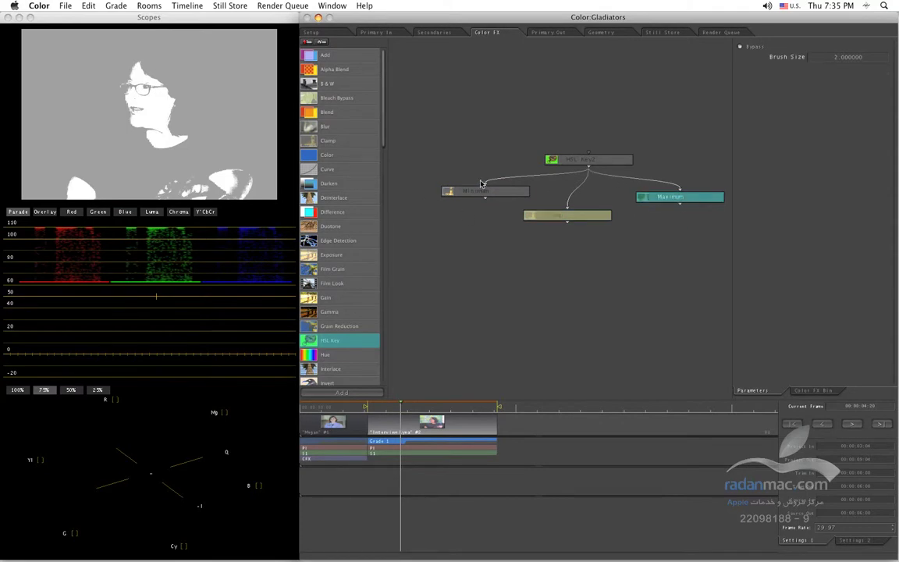
pyautogui.press('Delete')
pyautogui.click(468, 193)
pyautogui.press('Delete')
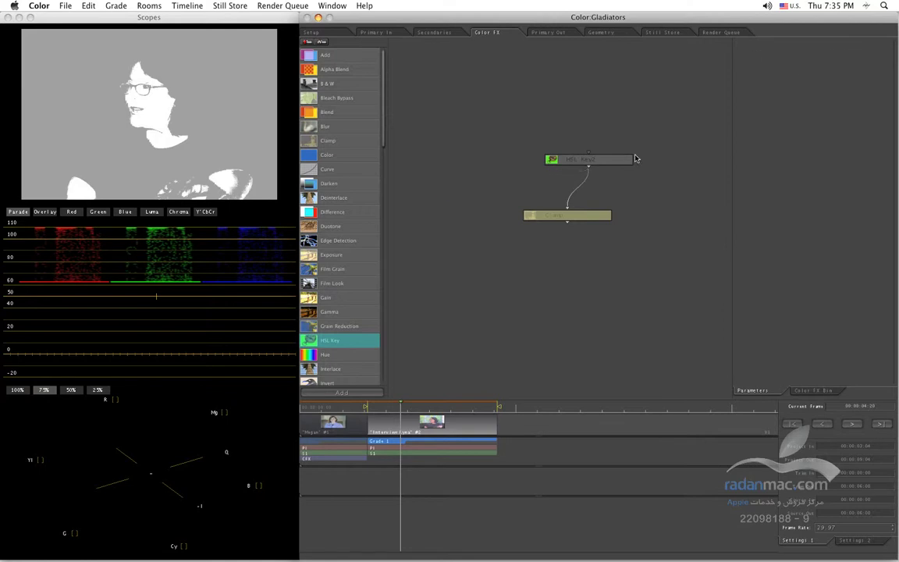
# - Move the HSL Key and Clamp nodes further up and to the right in the node area
pyautogui.click(589, 159)
pyautogui.moveTo(589, 159); pyautogui.dragTo(621, 143)
pyautogui.click(601, 207)
pyautogui.moveTo(601, 207); pyautogui.dragTo(639, 190)
pyautogui.click(610, 142)
pyautogui.moveTo(610, 142); pyautogui.dragTo(646, 132)
pyautogui.click(604, 200)
pyautogui.moveTo(603, 200); pyautogui.dragTo(608, 192)
# - Add an Alpha Blend node below Clamp and connect Clamp's output to its Alpha input
pyautogui.doubleClick(343, 68)
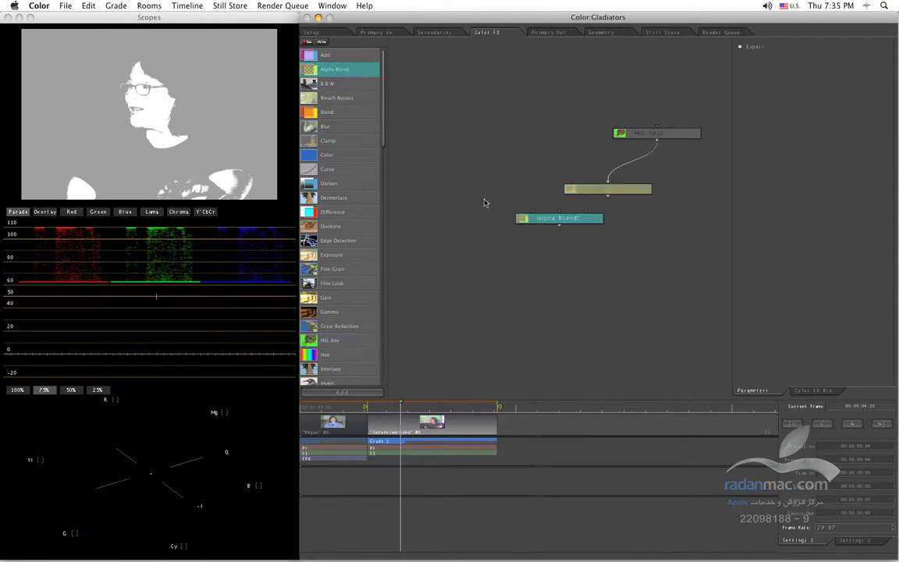
pyautogui.moveTo(565, 226); pyautogui.dragTo(564, 251)
pyautogui.moveTo(579, 253); pyautogui.dragTo(609, 199)
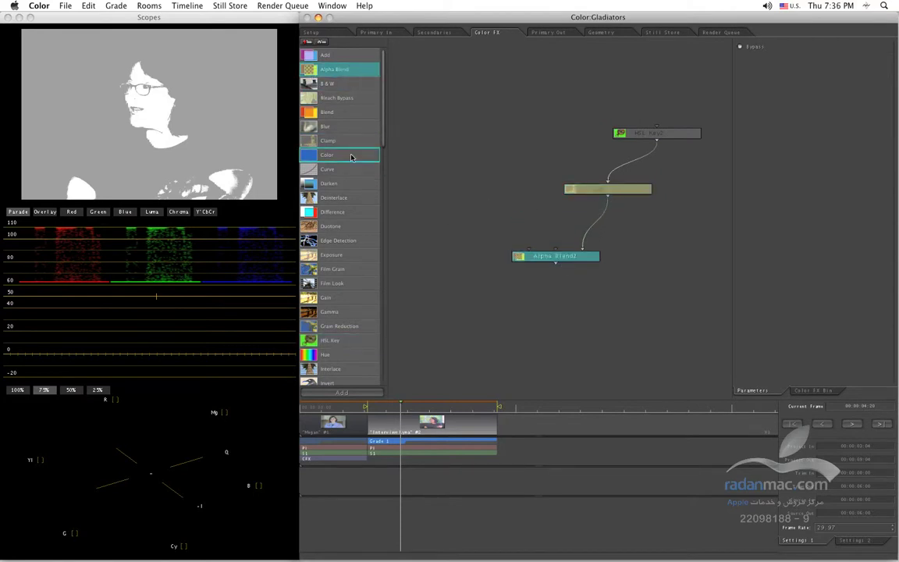
# - Add a Blur node feeding Alpha Blend's Source 2 input and check the Clamp matte in the preview
pyautogui.moveTo(344, 127); pyautogui.dragTo(559, 265)
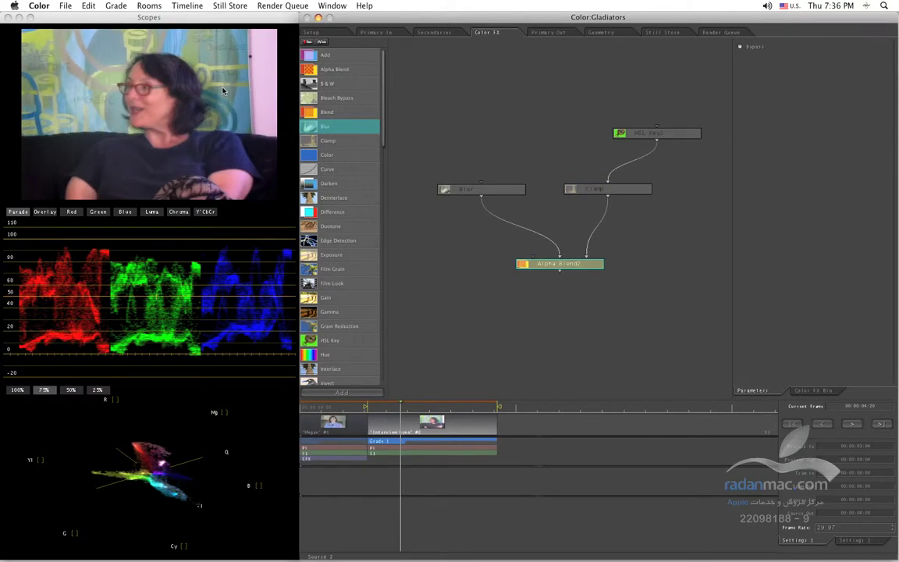
pyautogui.click(593, 193)
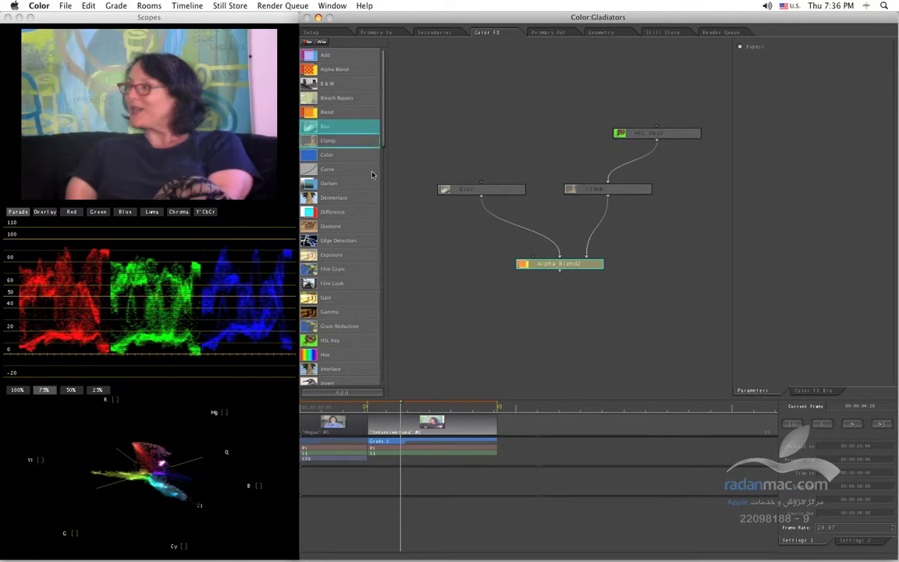
pyautogui.click(572, 191)
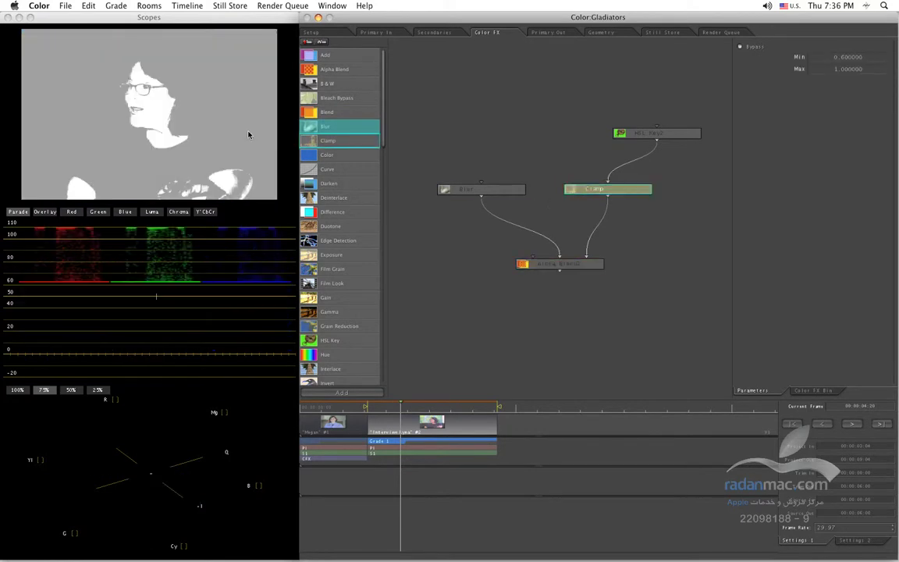
# - Move Alpha Blend slightly lower and insert a Curve node between Clamp and Alpha Blend
pyautogui.moveTo(560, 264); pyautogui.dragTo(560, 274)
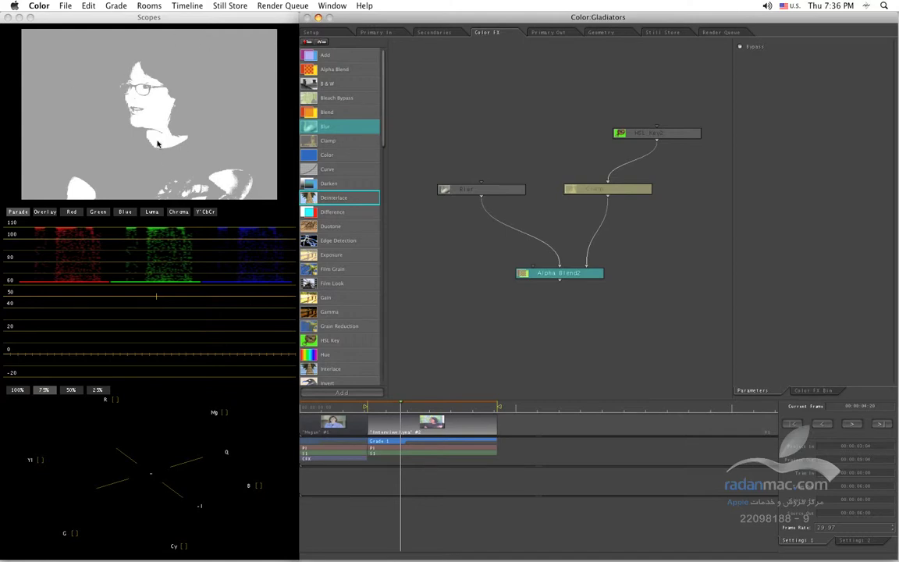
pyautogui.moveTo(383, 95); pyautogui.dragTo(377, 151)
pyautogui.doubleClick(320, 114)
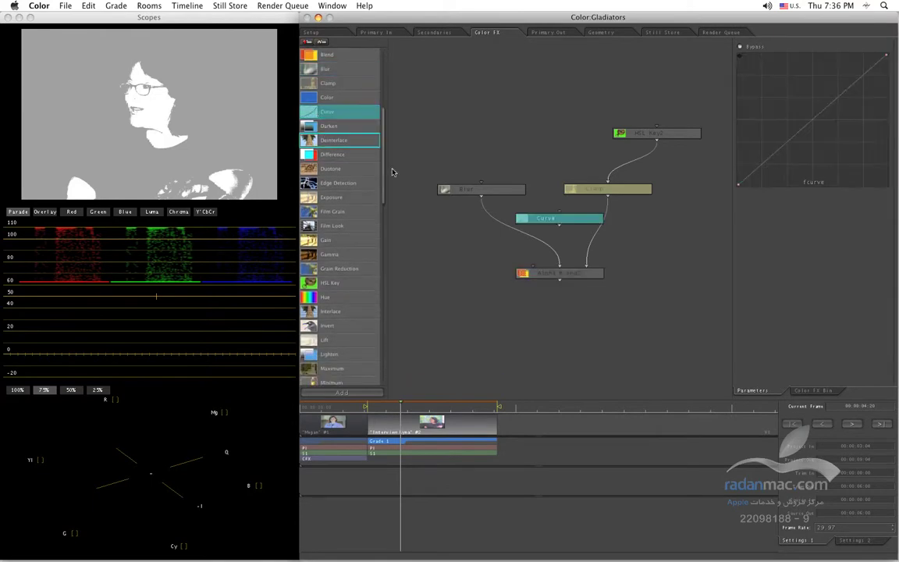
pyautogui.moveTo(546, 218); pyautogui.dragTo(651, 260)
pyautogui.moveTo(607, 196); pyautogui.dragTo(608, 237)
# - Show the Curve node's output and pull its curve strongly toward the lower right to darken the matte's grey areas to black
pyautogui.moveTo(789, 142); pyautogui.dragTo(865, 177)
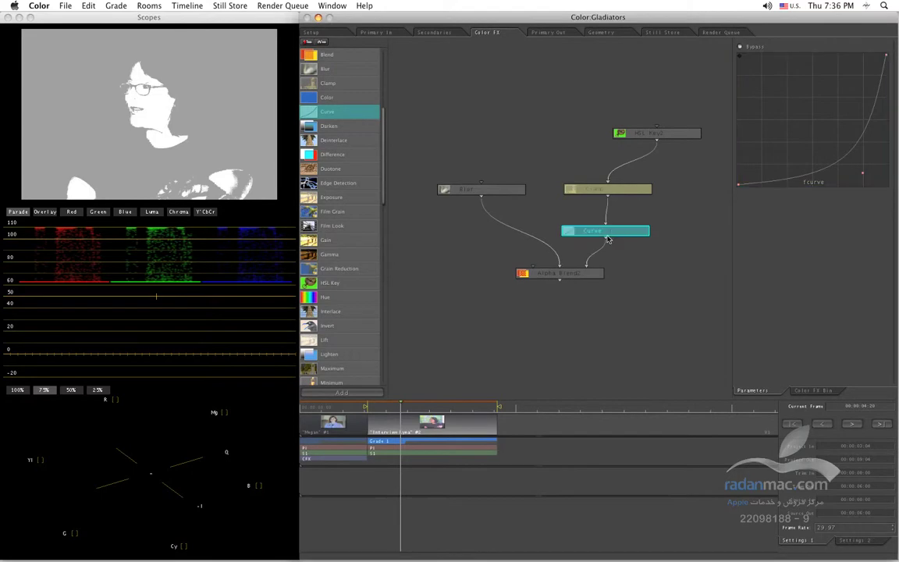
pyautogui.doubleClick(608, 237)
pyautogui.moveTo(862, 176); pyautogui.dragTo(741, 56)
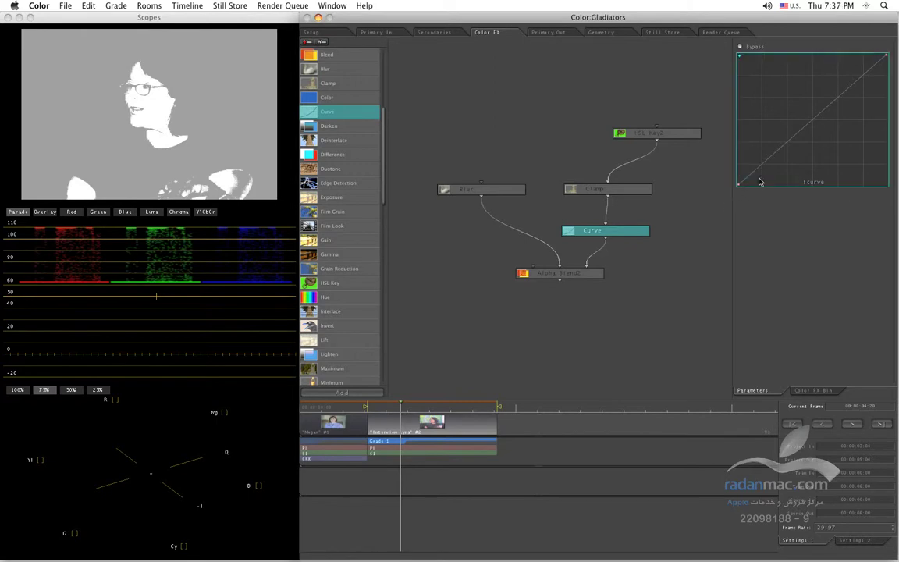
pyautogui.moveTo(759, 165); pyautogui.dragTo(788, 181)
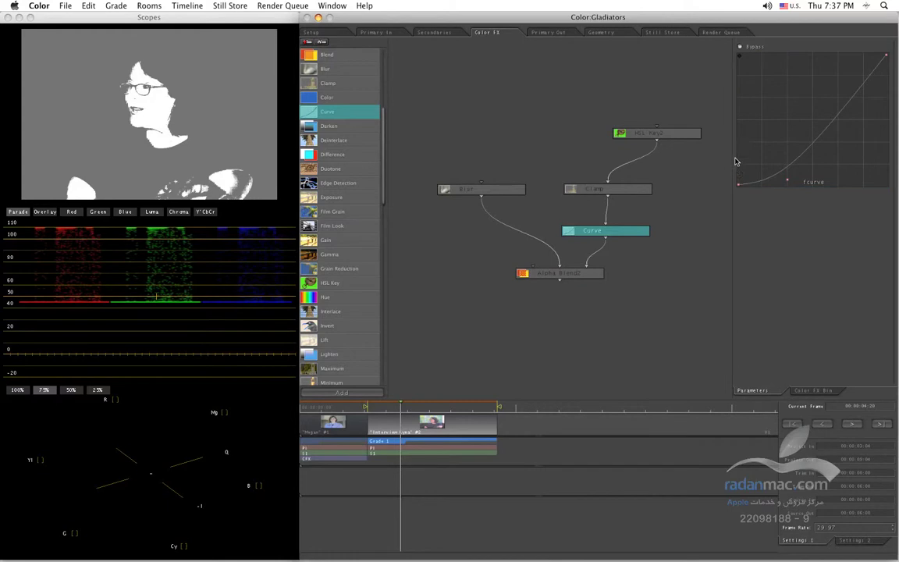
pyautogui.moveTo(789, 182)
pyautogui.mouseDown()
pyautogui.moveTo(751, 152)
pyautogui.moveTo(868, 174)
pyautogui.moveTo(877, 180)
pyautogui.moveTo(849, 170)
pyautogui.moveTo(870, 190)
pyautogui.moveTo(887, 186)
pyautogui.moveTo(854, 159)
pyautogui.moveTo(885, 184)
pyautogui.moveTo(877, 110)
pyautogui.moveTo(876, 172)
pyautogui.mouseUp()
# - Preview Alpha Blend's output, move the node lower and insert a second Blur node between Curve and Alpha Blend
pyautogui.click(559, 272)
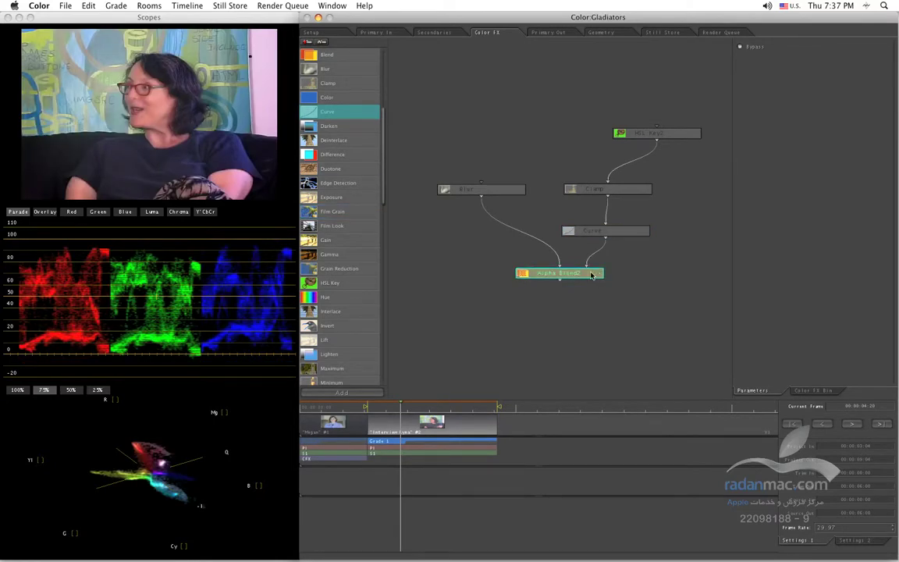
pyautogui.moveTo(550, 273); pyautogui.dragTo(535, 305)
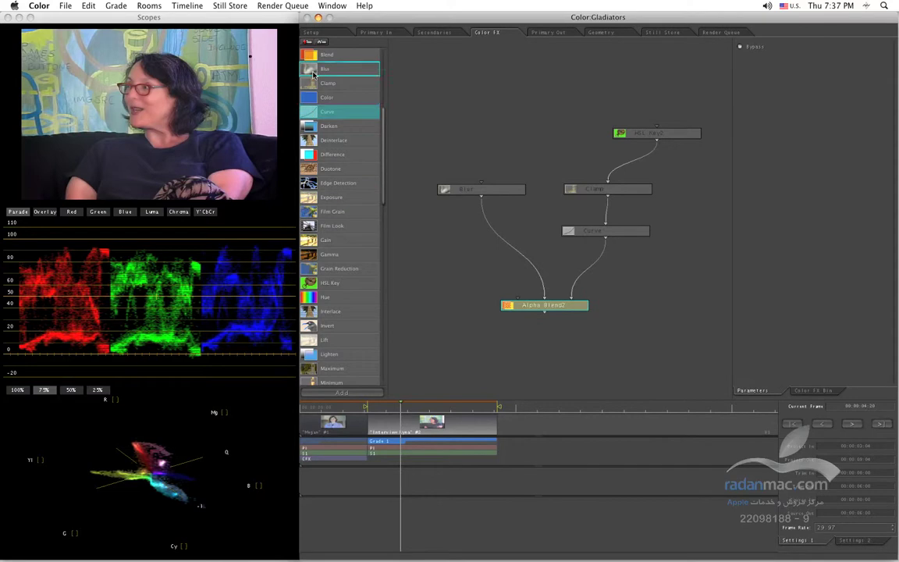
pyautogui.doubleClick(313, 74)
pyautogui.moveTo(546, 217); pyautogui.dragTo(628, 289)
pyautogui.moveTo(604, 237); pyautogui.dragTo(637, 284)
pyautogui.moveTo(572, 297); pyautogui.dragTo(588, 266)
# - Set the Spread of the Blur node below Curve to 1.5 and preview the Alpha Blend output
pyautogui.click(638, 294)
pyautogui.doubleClick(586, 265)
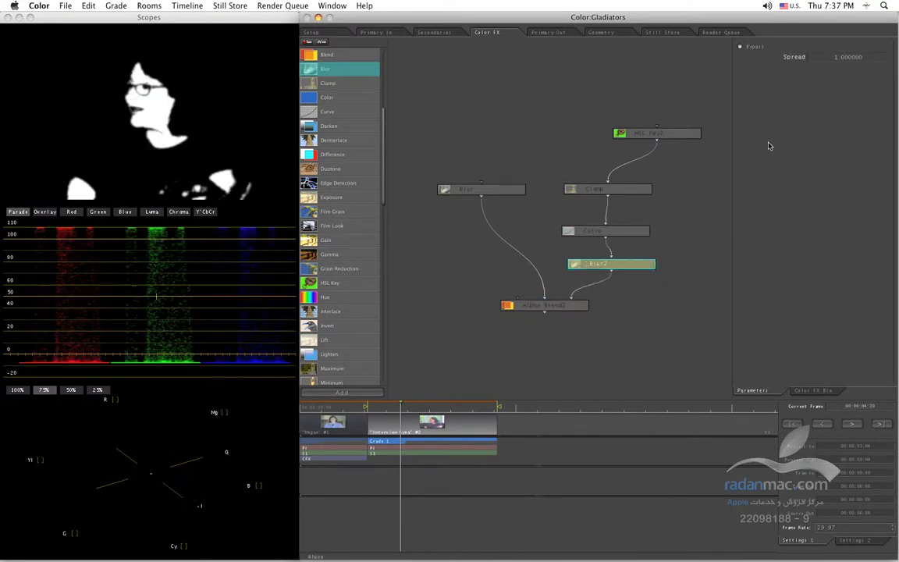
pyautogui.click(644, 264)
pyautogui.click(841, 58)
pyautogui.write('1.2')
pyautogui.press('Return')
pyautogui.click(544, 305)
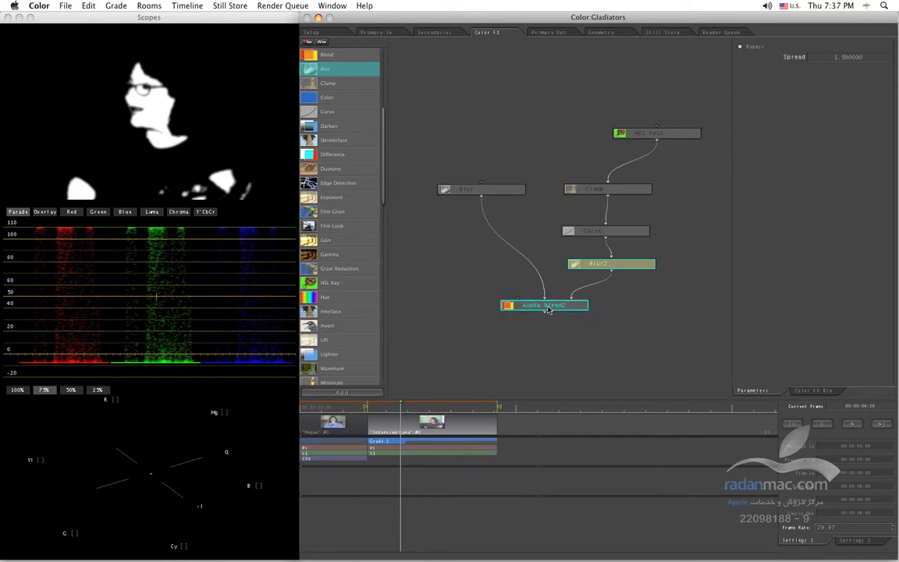
pyautogui.moveTo(544, 305); pyautogui.dragTo(542, 316)
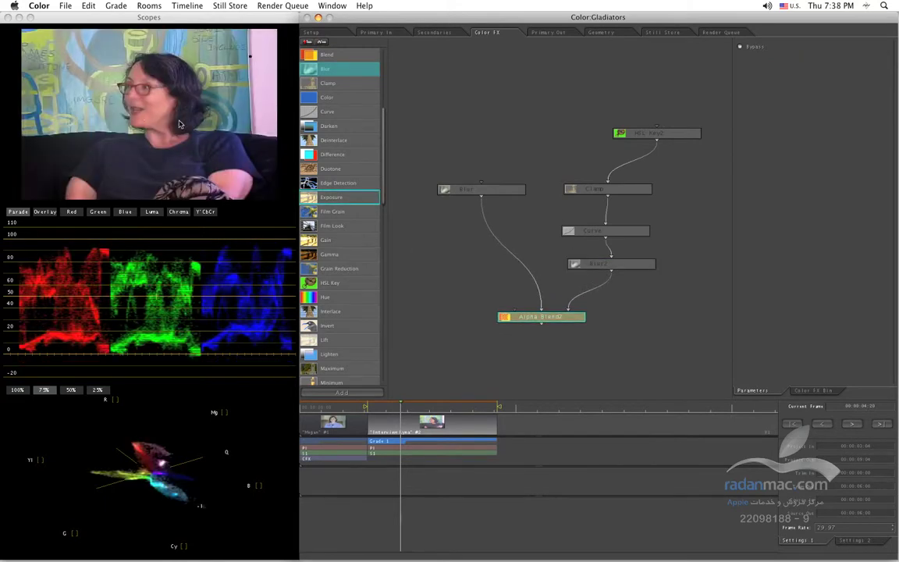
# - Lower the Spread of the Blur node feeding Source 2 to 0.5 and on to 0.25
pyautogui.click(456, 194)
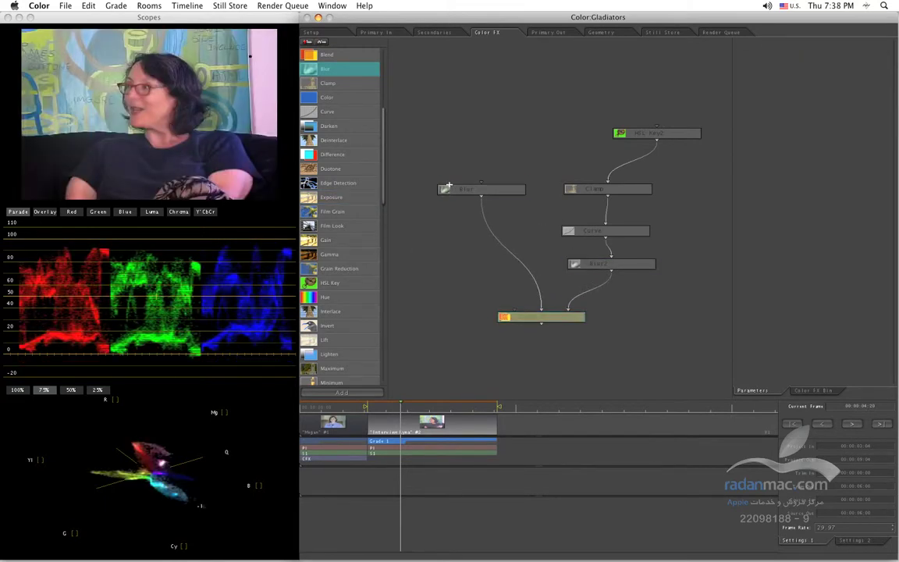
pyautogui.click(848, 58)
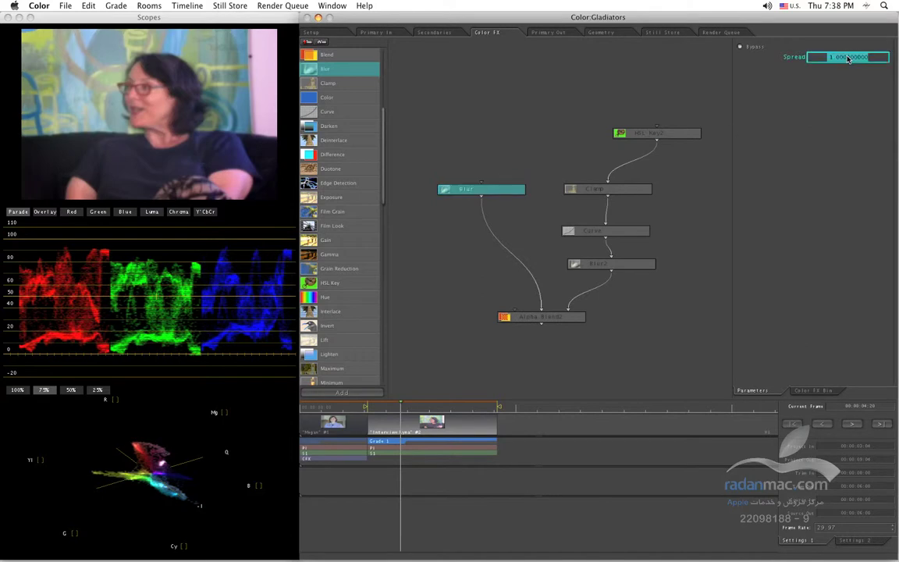
pyautogui.write('0.5')
pyautogui.press('Return')
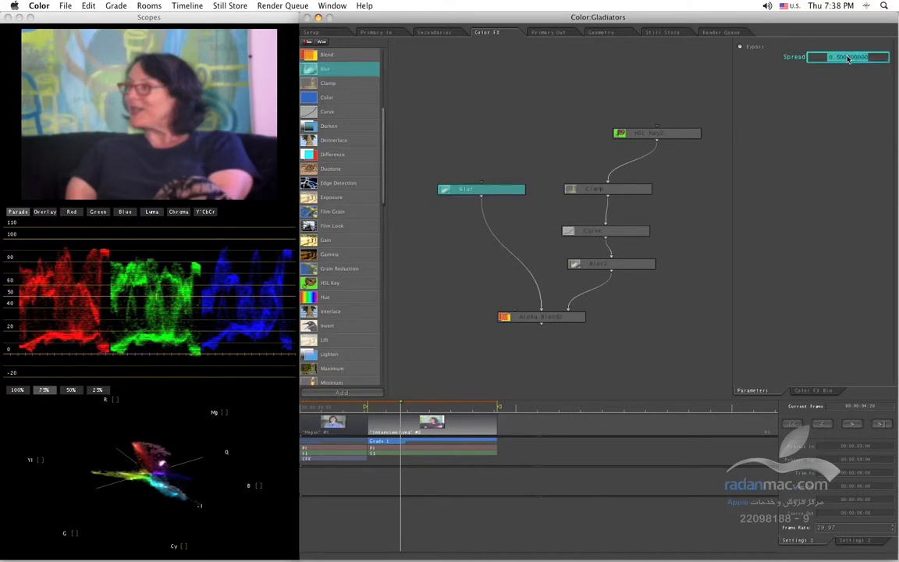
pyautogui.click(848, 58)
pyautogui.write('0.25')
pyautogui.press('Return')
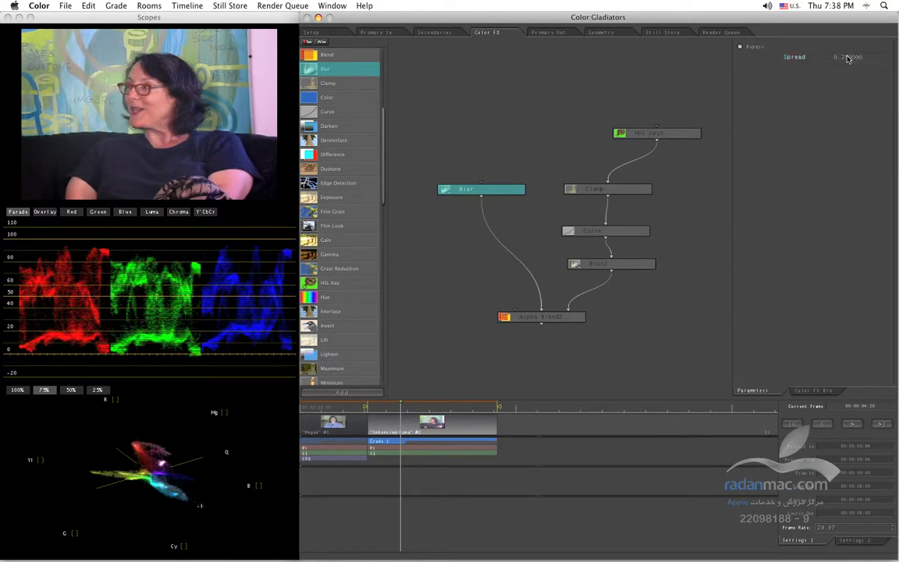
# - Move Alpha Blend slightly lower and show its output in the preview
pyautogui.click(432, 236)
pyautogui.moveTo(570, 319); pyautogui.dragTo(565, 328)
pyautogui.doubleClick(564, 328)
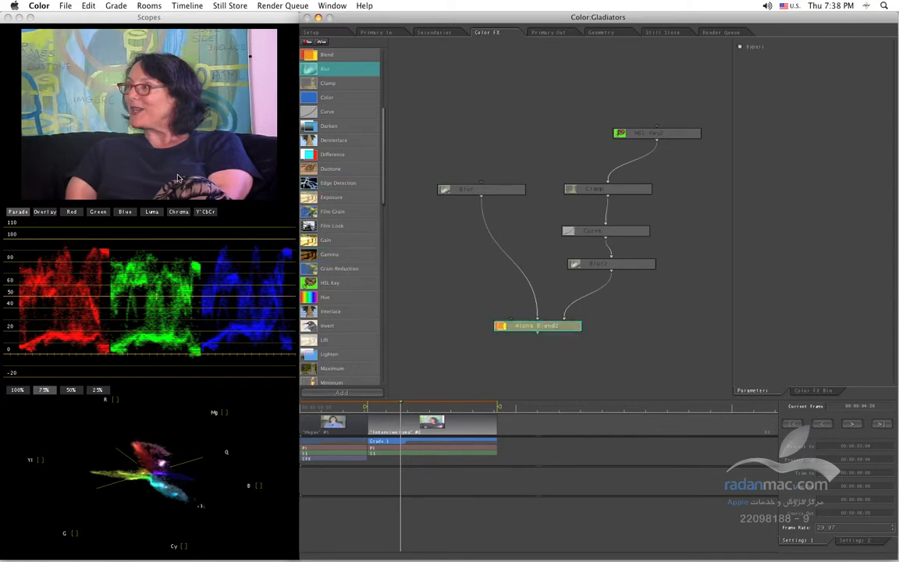
pyautogui.moveTo(654, 286); pyautogui.dragTo(657, 254)
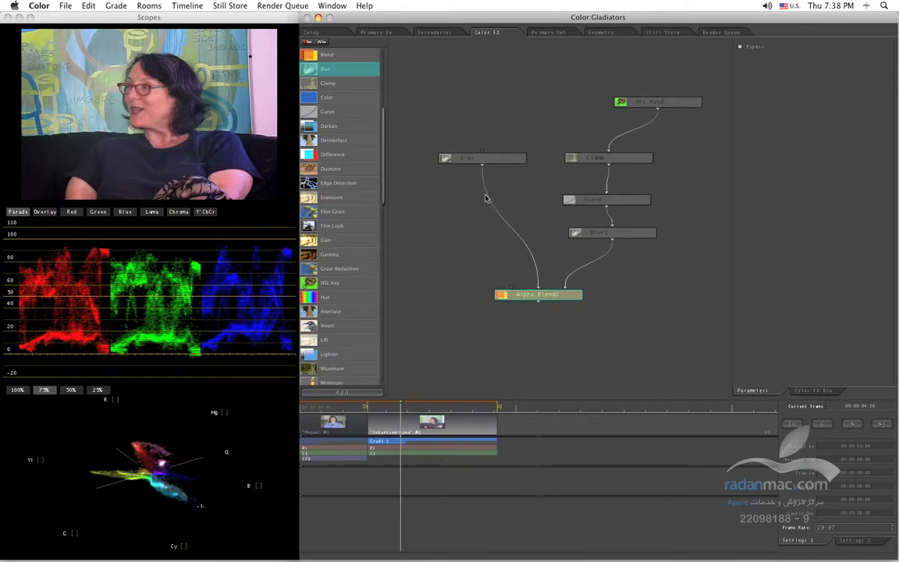